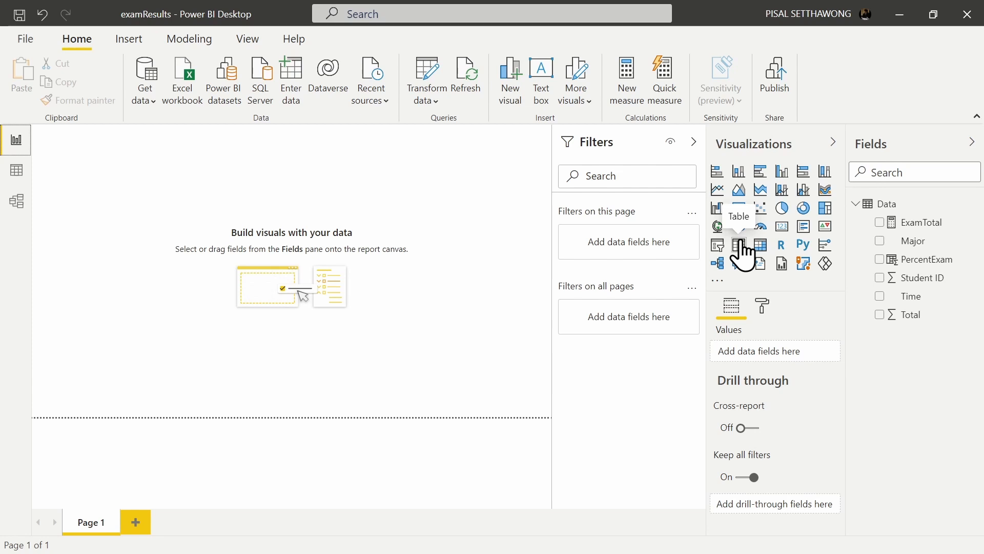
Step: Insert a table visual on the report page and add the Student ID field as its value
left_click(739, 245)
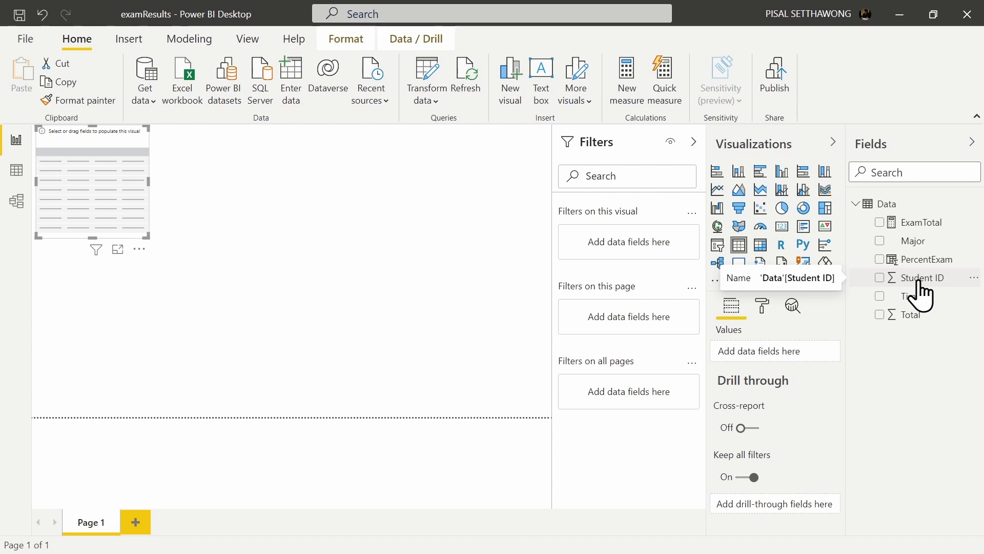
left_click_drag(920, 278, 735, 353)
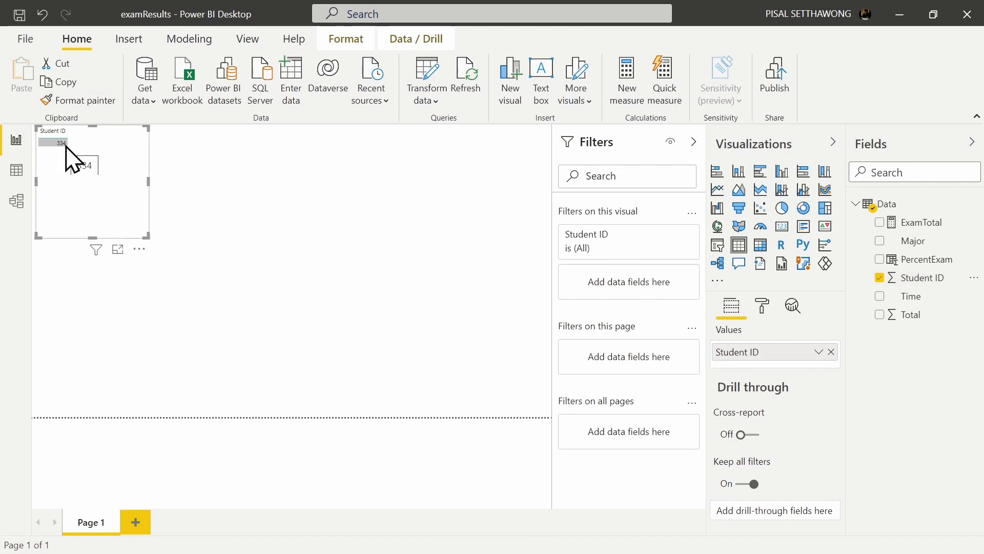
Step: Look through the rows of the Data table to examine the student records, and return to the report page
left_click(16, 170)
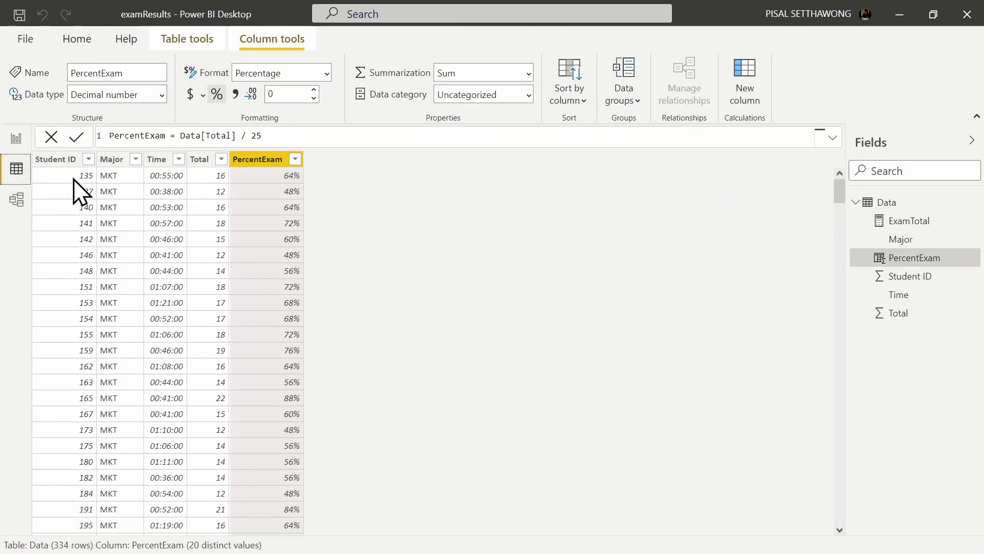
scroll(84, 359, "down", 20)
scroll(85, 360, "down", 20)
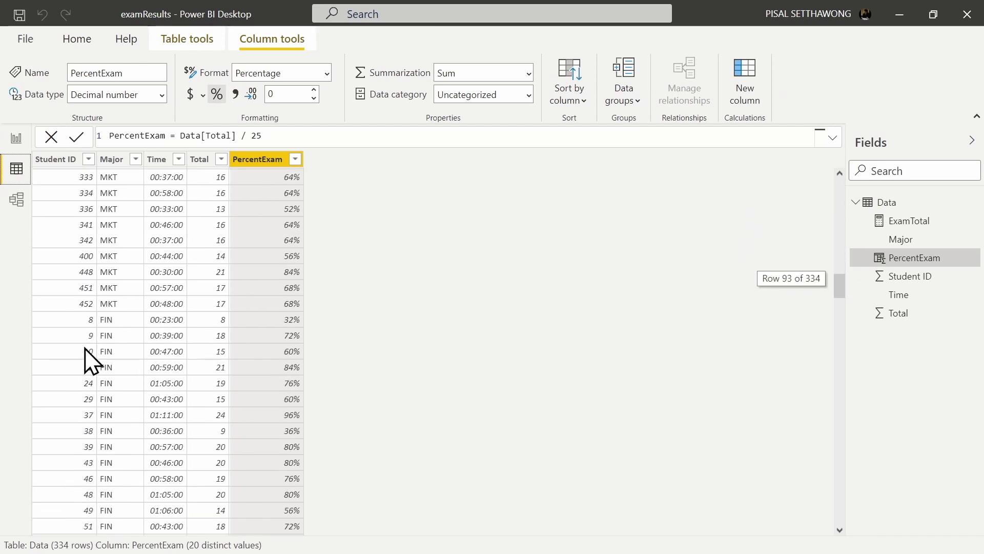
scroll(85, 361, "down", 20)
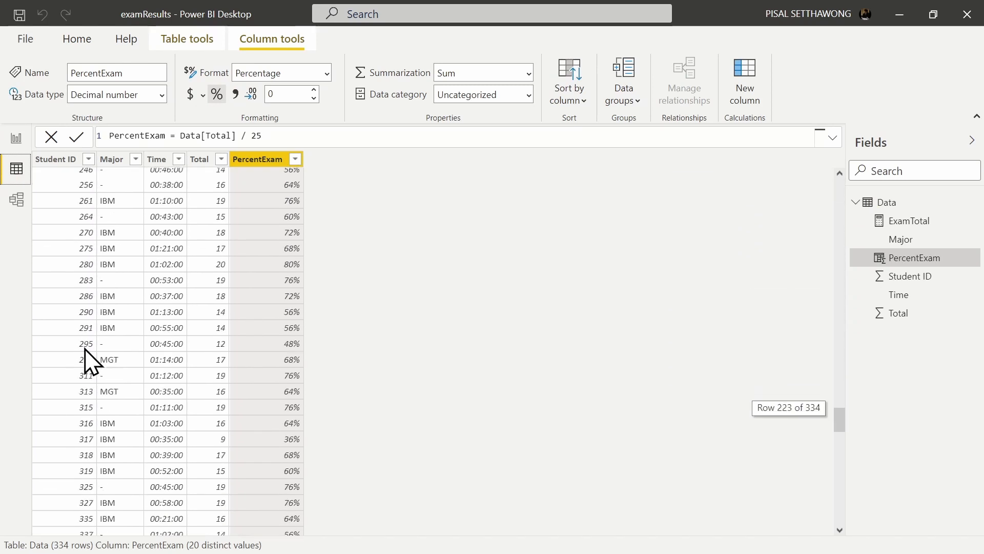
scroll(85, 360, "down", 12)
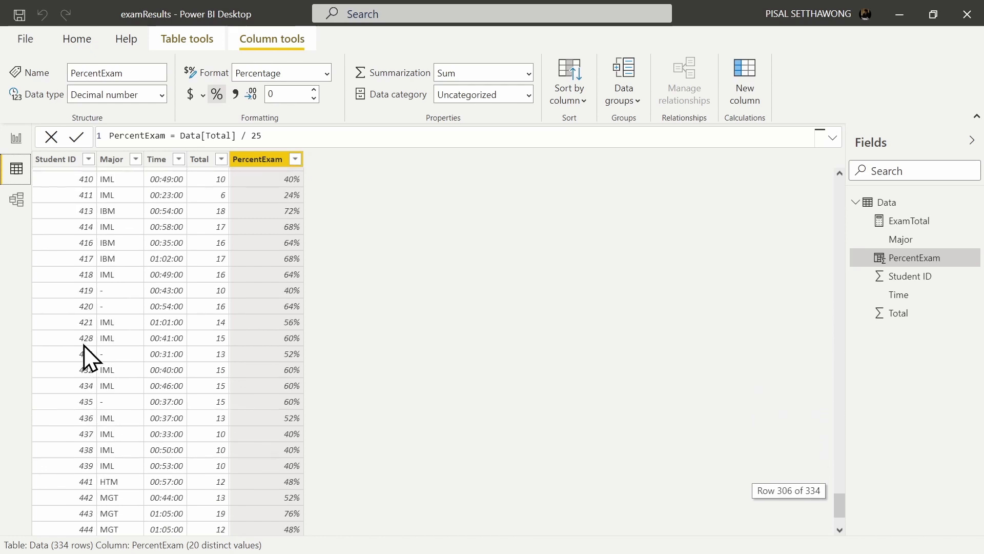
left_click(16, 139)
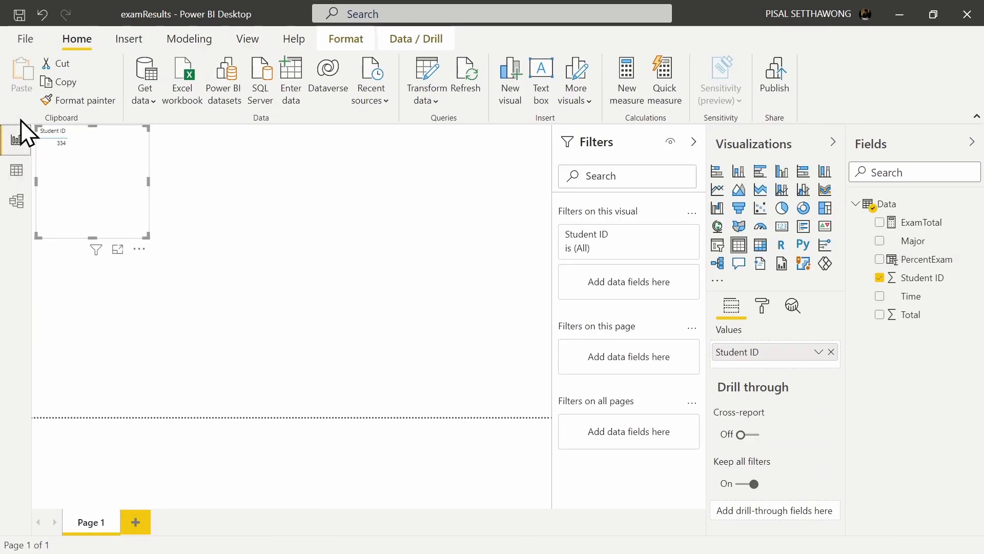
Step: Set the table visual's Student ID field to Don't summarize and enlarge the visual in both directions
left_click(61, 144)
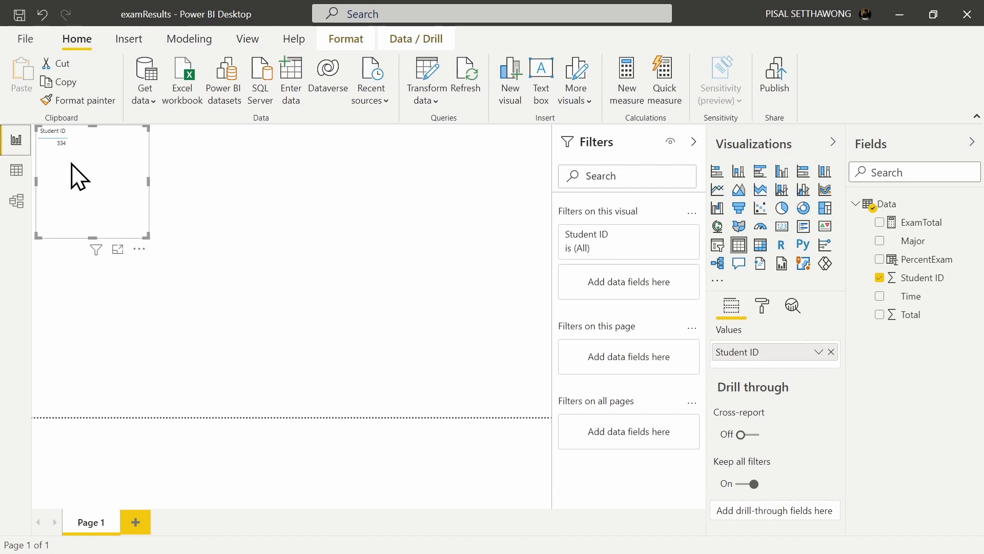
left_click(64, 167)
left_click(818, 352)
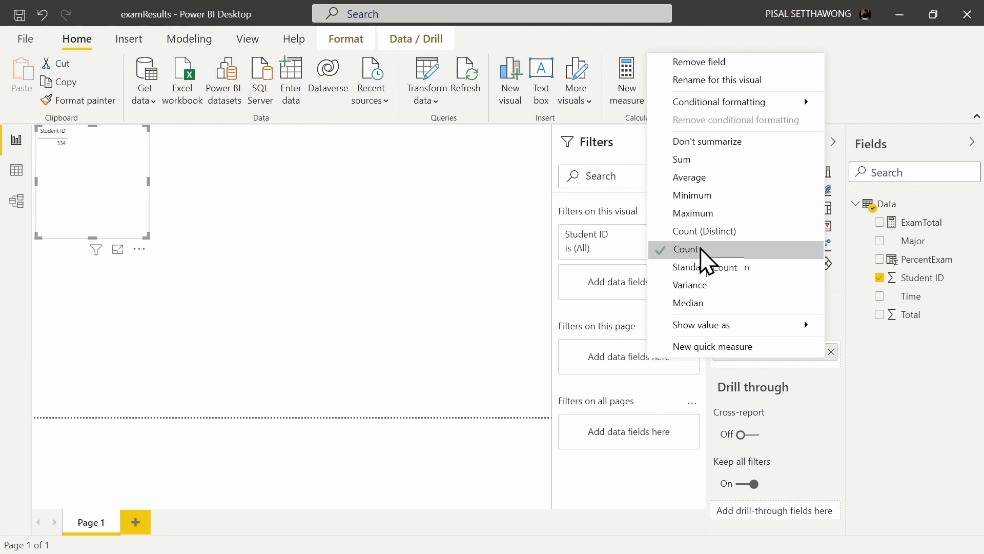
left_click(686, 143)
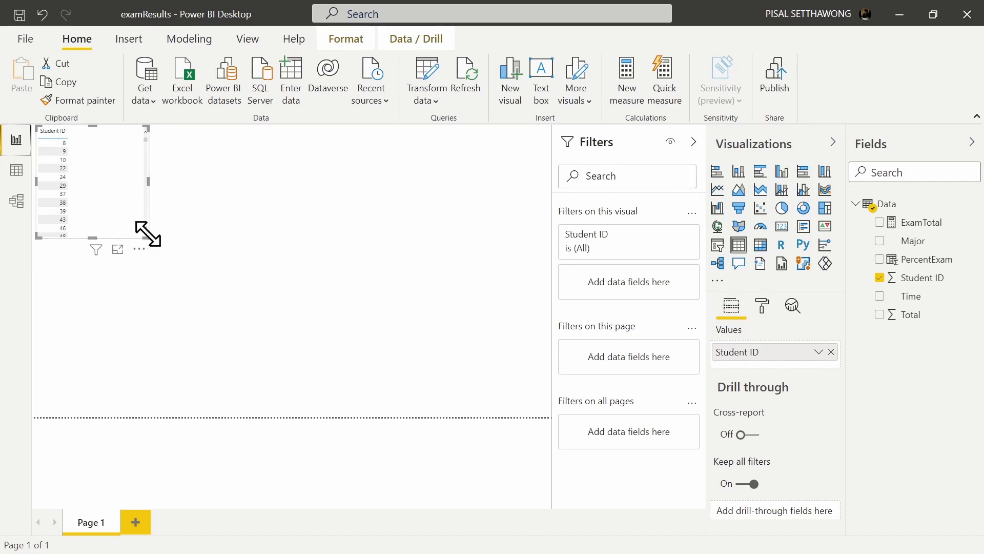
left_click_drag(150, 240, 271, 351)
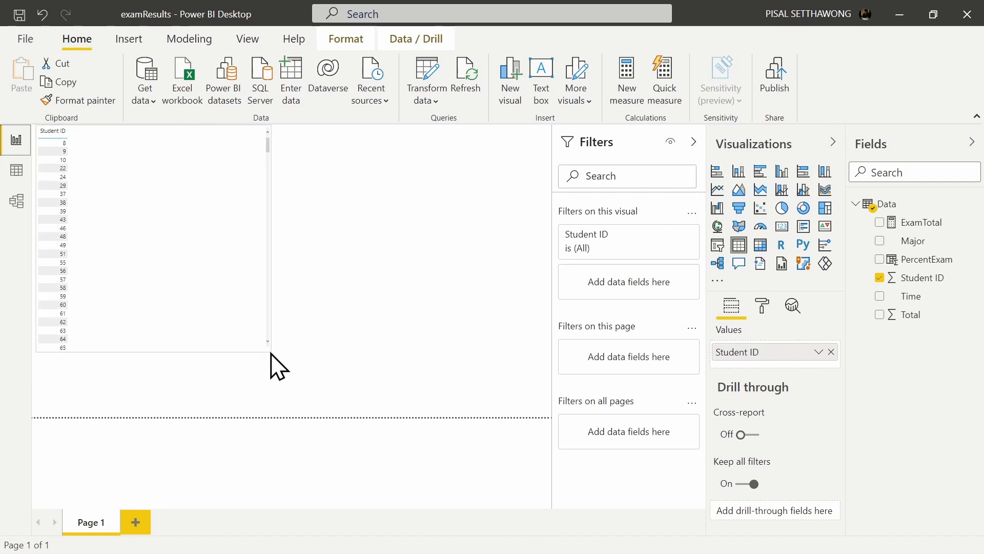
Step: Add the Major, Time and PercentExam fields to the table after Student ID and narrow the visual to fit its columns
left_click(55, 169)
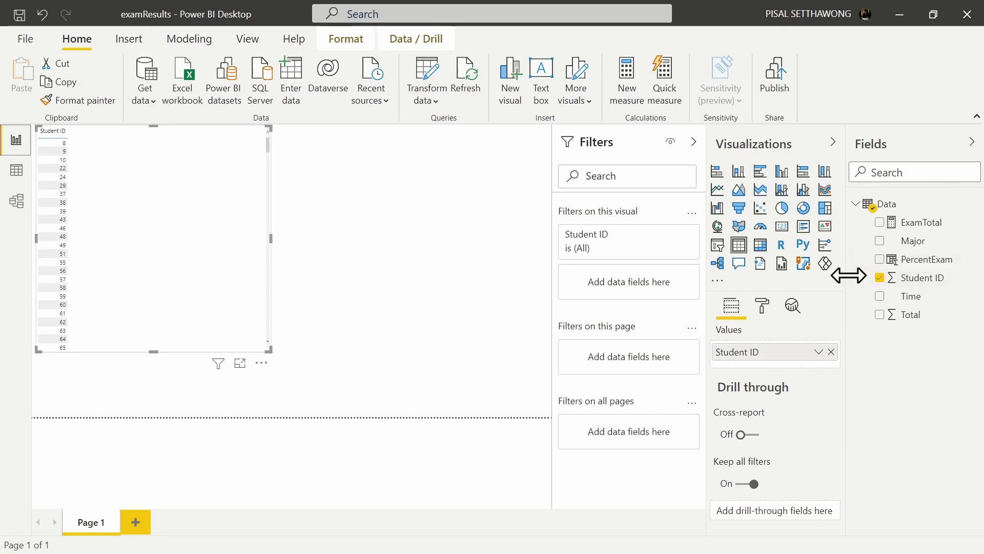
left_click_drag(923, 252, 783, 369)
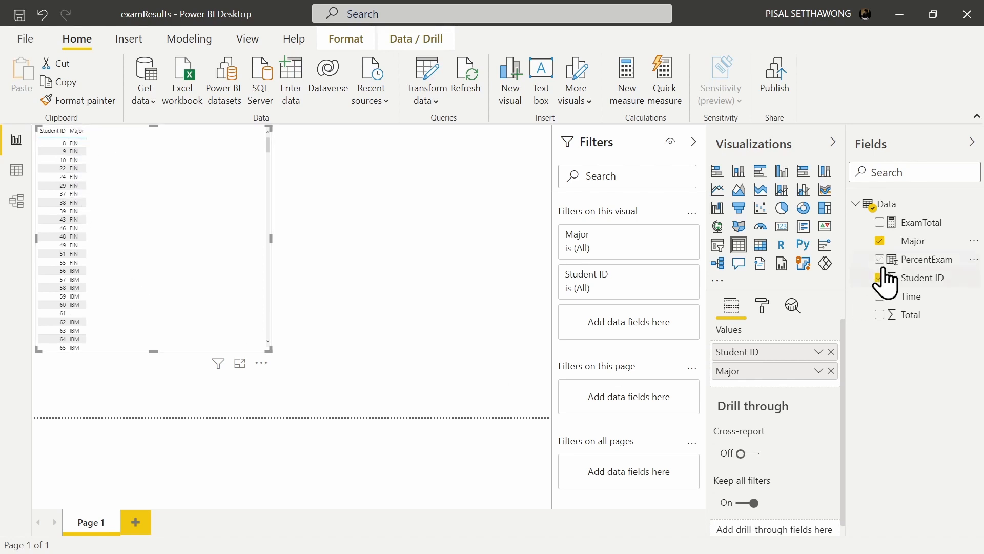
left_click_drag(916, 301, 761, 382)
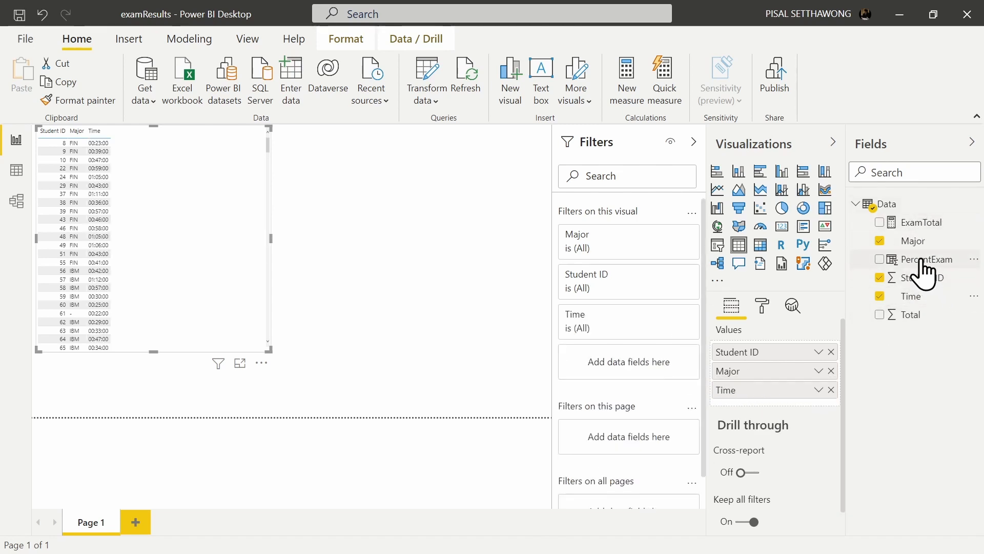
left_click_drag(923, 262, 764, 398)
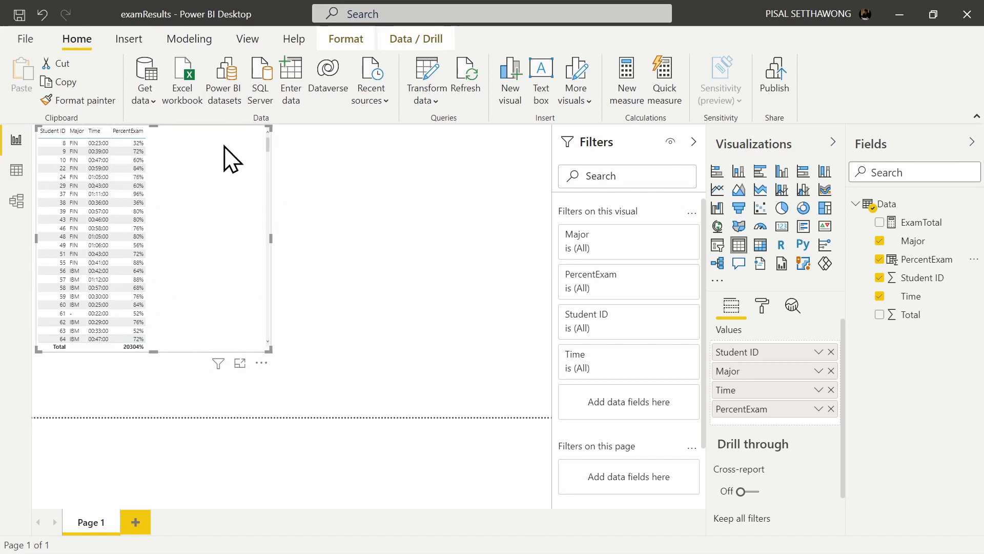
left_click_drag(268, 251, 159, 253)
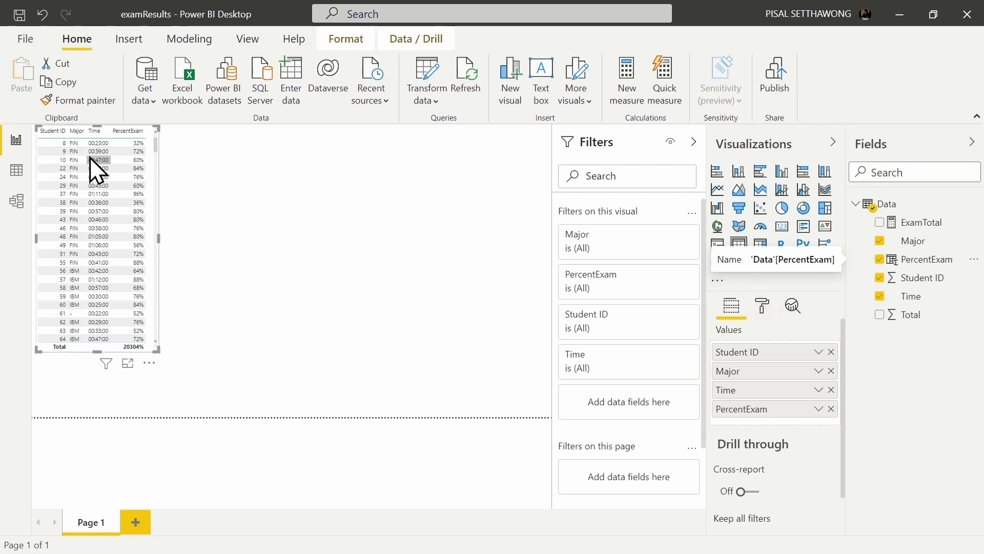
Step: Turn off the table's totals row and extend the visual down to near the page's lower edge
left_click(764, 308)
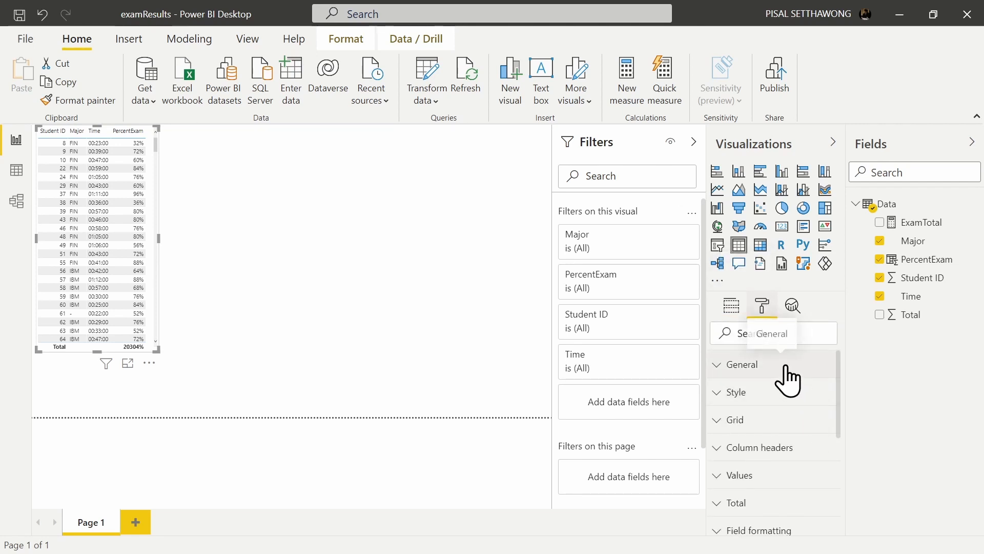
left_click(716, 365)
scroll(750, 464, "up", 3)
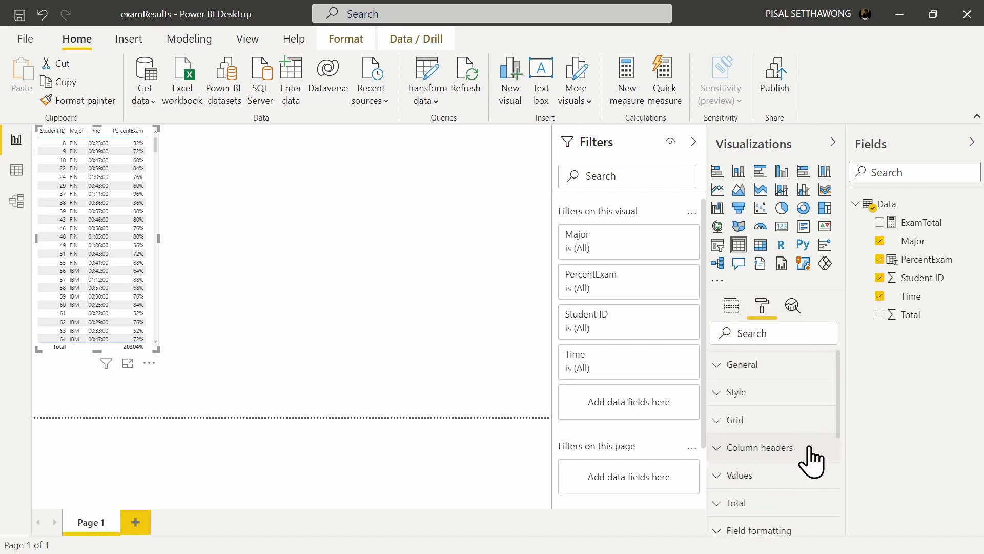
left_click(736, 505)
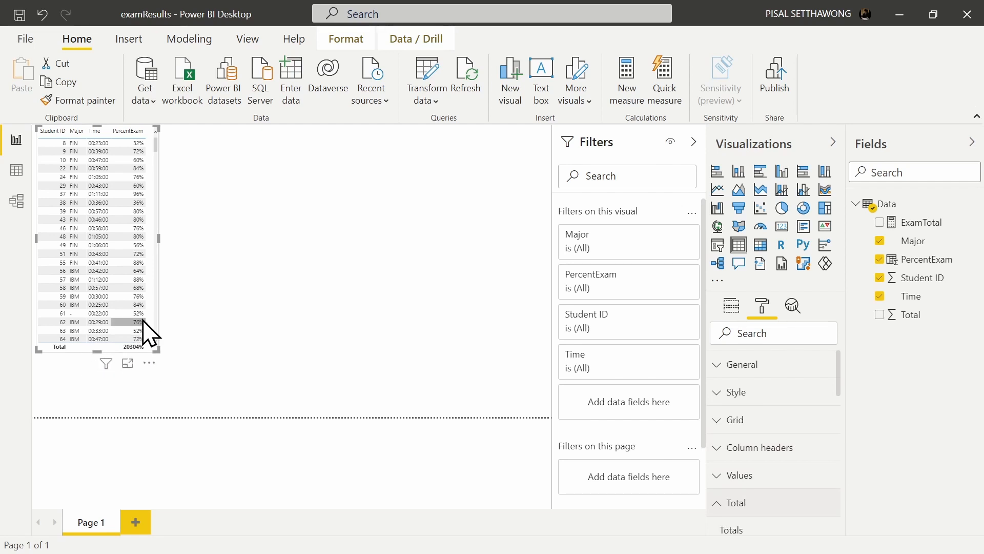
left_click(128, 203)
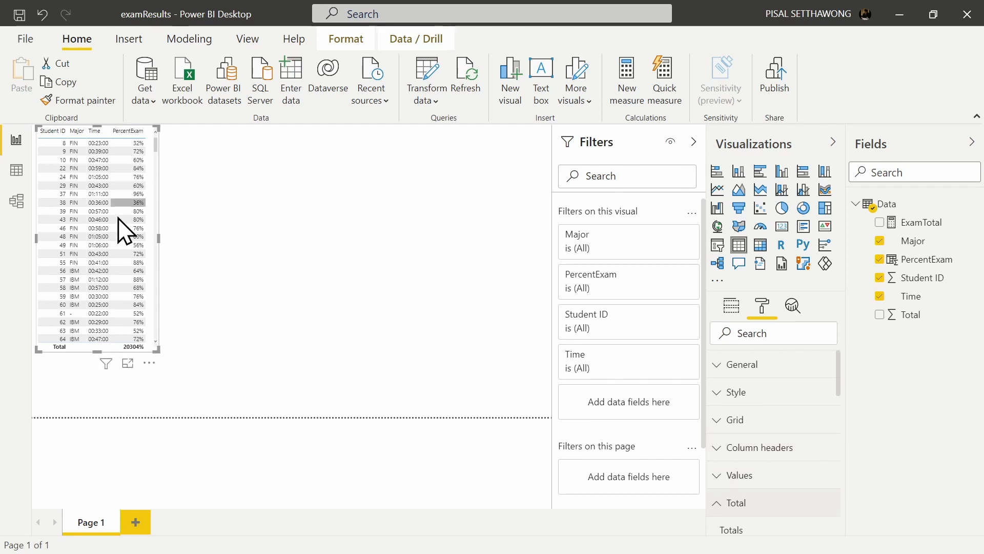
scroll(769, 479, "down", 2)
left_click(759, 477)
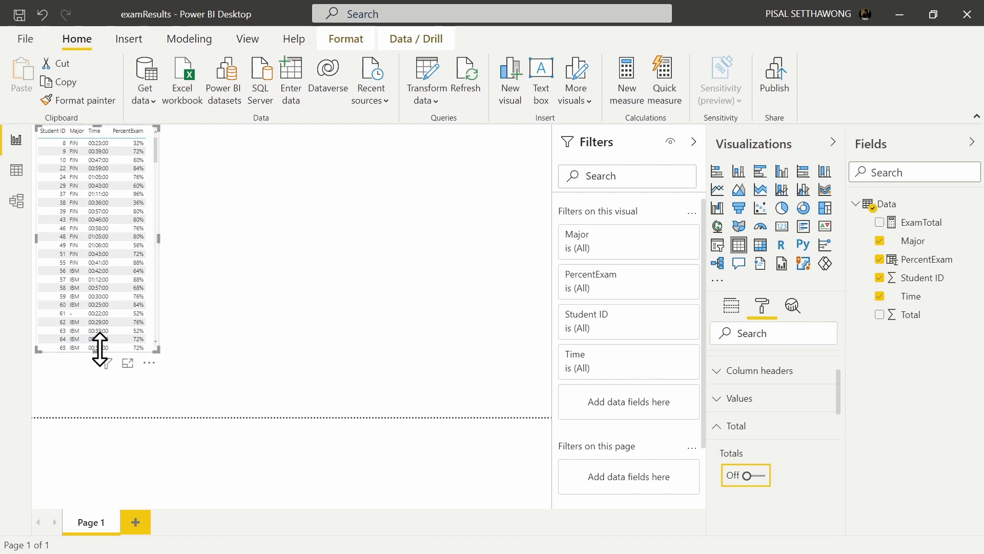
left_click_drag(97, 351, 104, 399)
Step: Change the font color of the table's column headers to dark blue
scroll(110, 333, "down", 1)
scroll(118, 308, "up", 1)
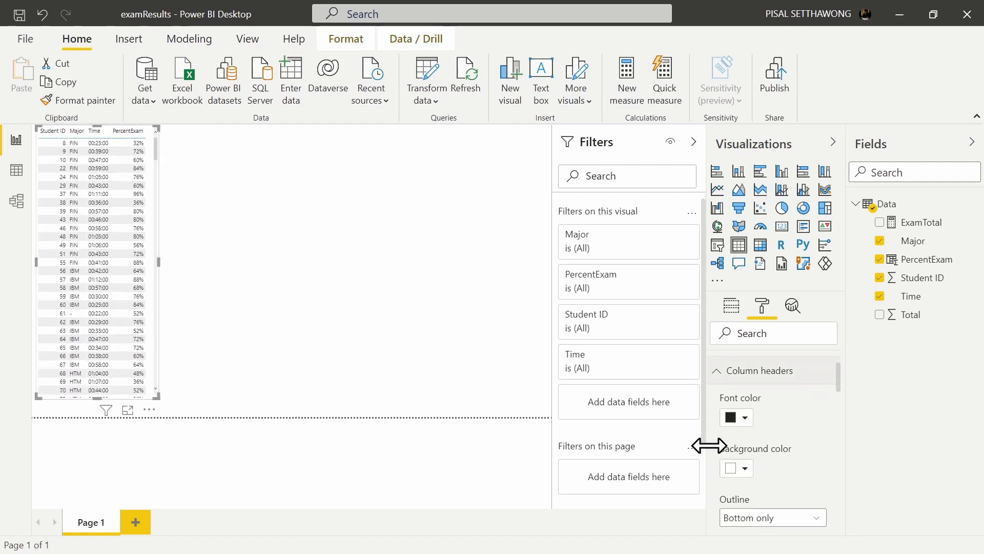
scroll(785, 439, "down", 2)
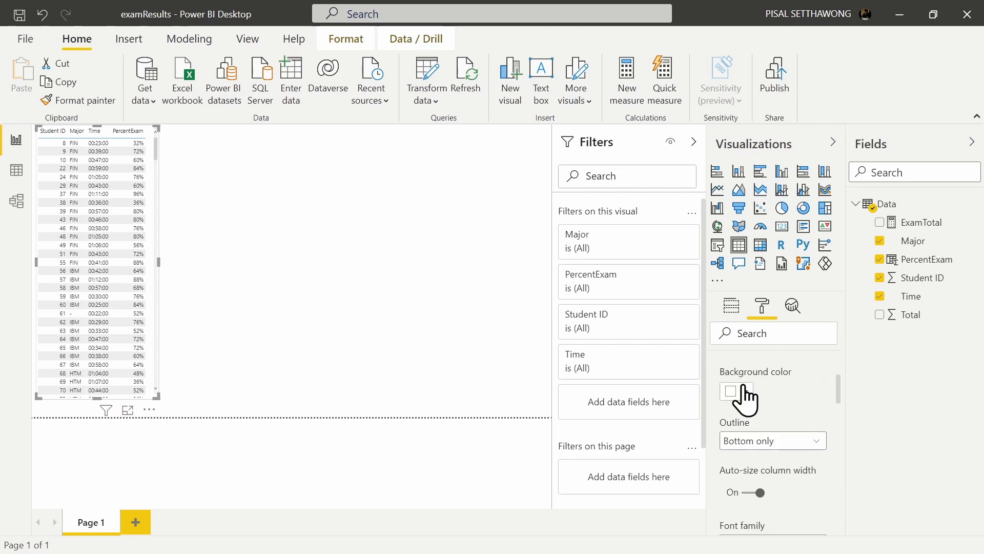
scroll(754, 403, "up", 2)
left_click(744, 416)
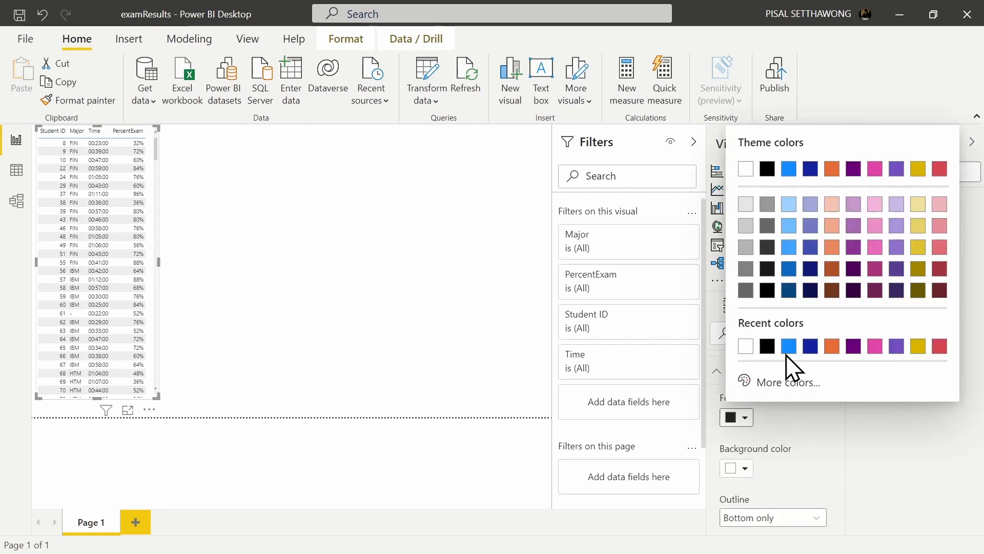
left_click(811, 346)
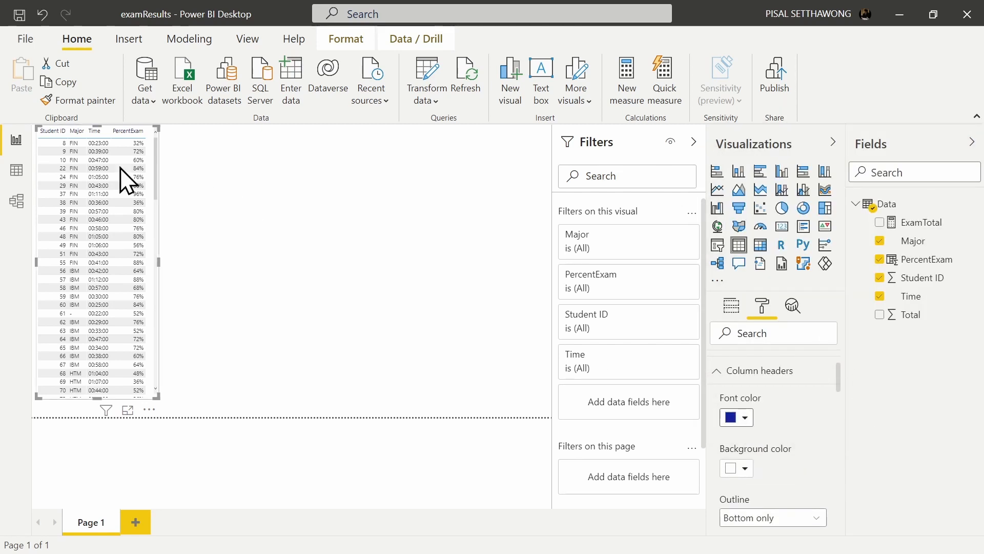
Step: Increase the text size of the column headers and widen the table so all columns fit
scroll(810, 433, "down", 2)
scroll(809, 433, "down", 3)
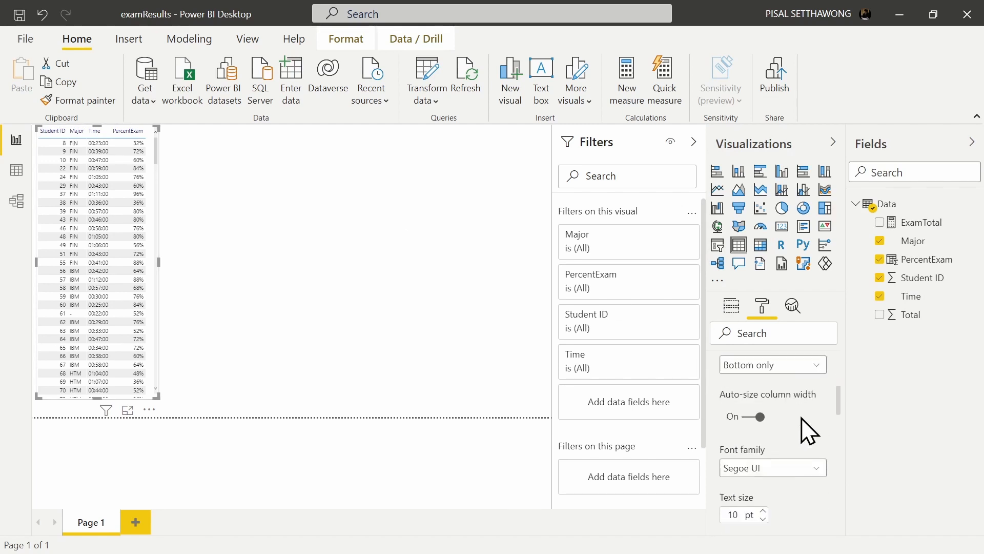
left_click(764, 433)
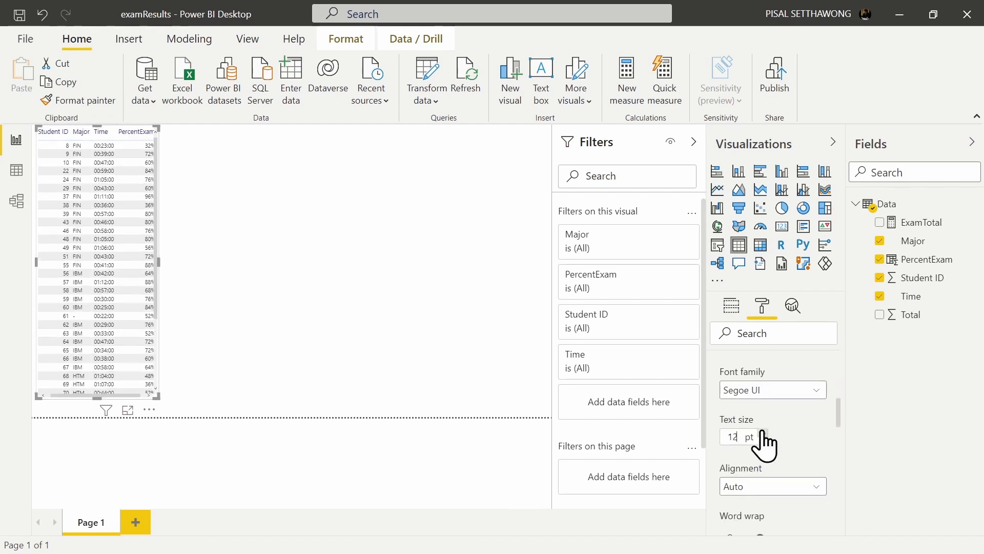
left_click(763, 434)
left_click_drag(161, 261, 180, 274)
scroll(805, 446, "up", 1)
scroll(803, 449, "up", 4)
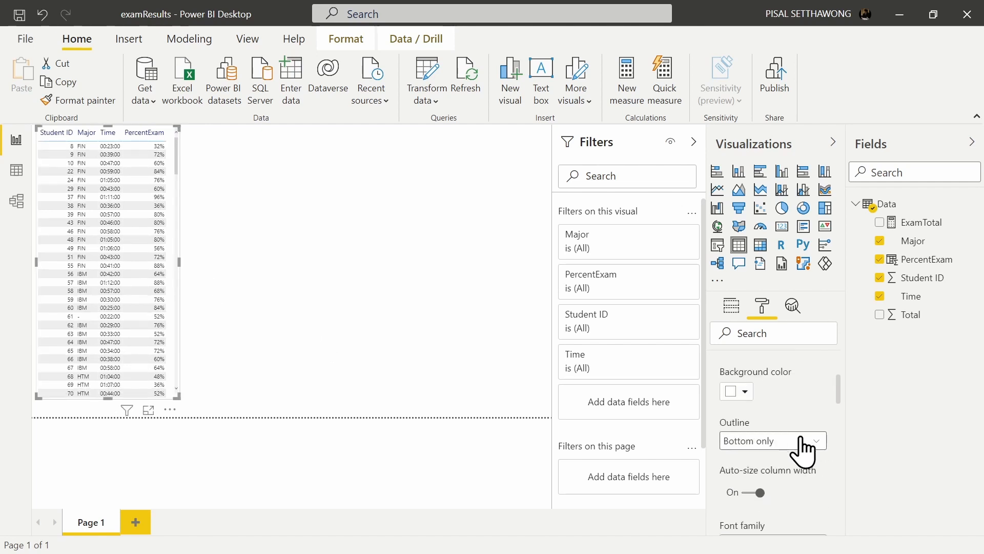
left_click(721, 450)
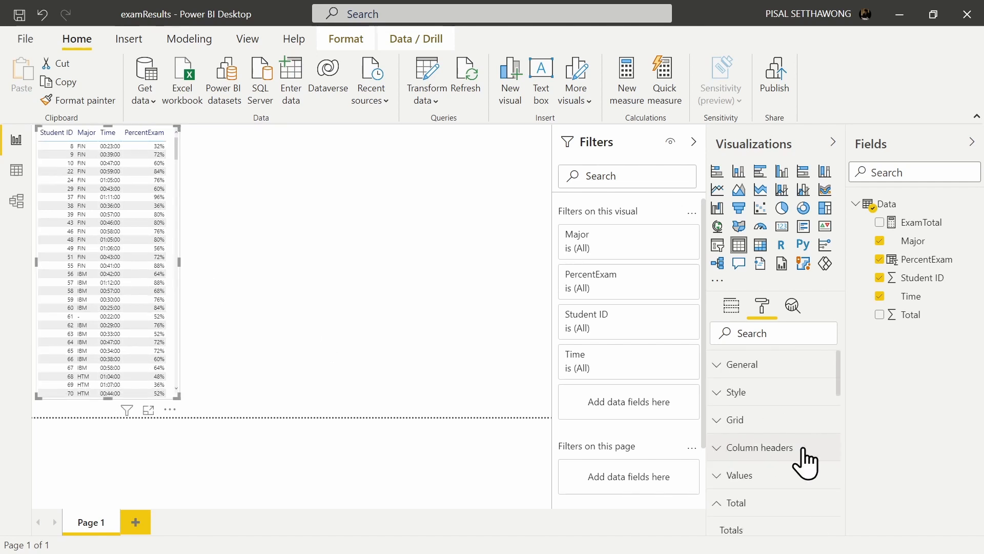
scroll(758, 450, "down", 4)
scroll(759, 446, "up", 5)
Step: Insert a pie chart beside the table with Major as the legend and Student ID as the values
left_click(277, 197)
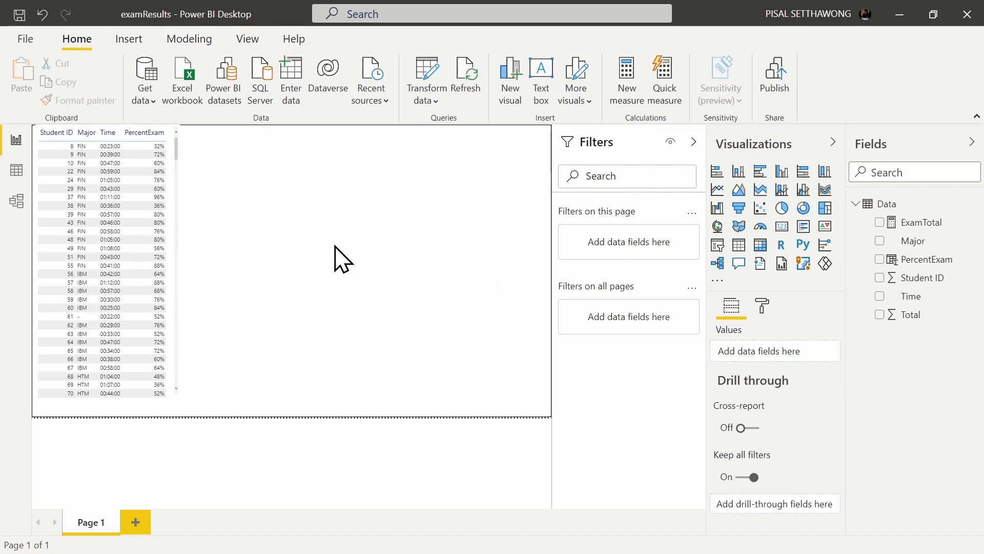
left_click(782, 208)
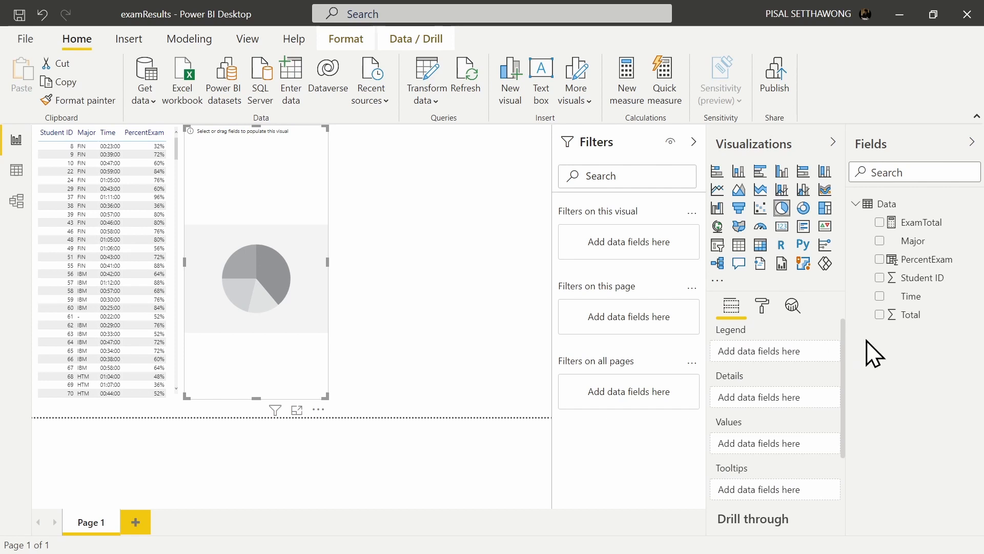
left_click(880, 240)
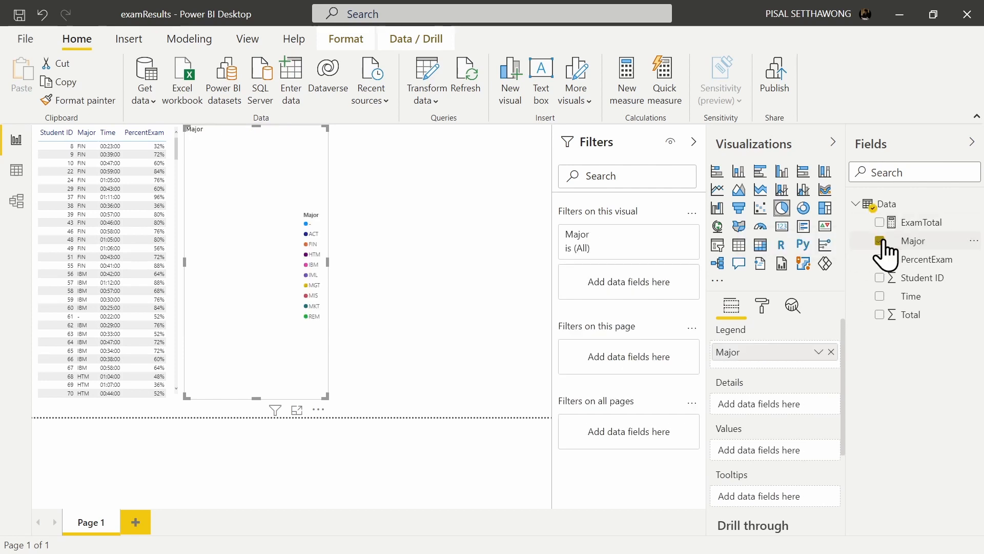
left_click(880, 278)
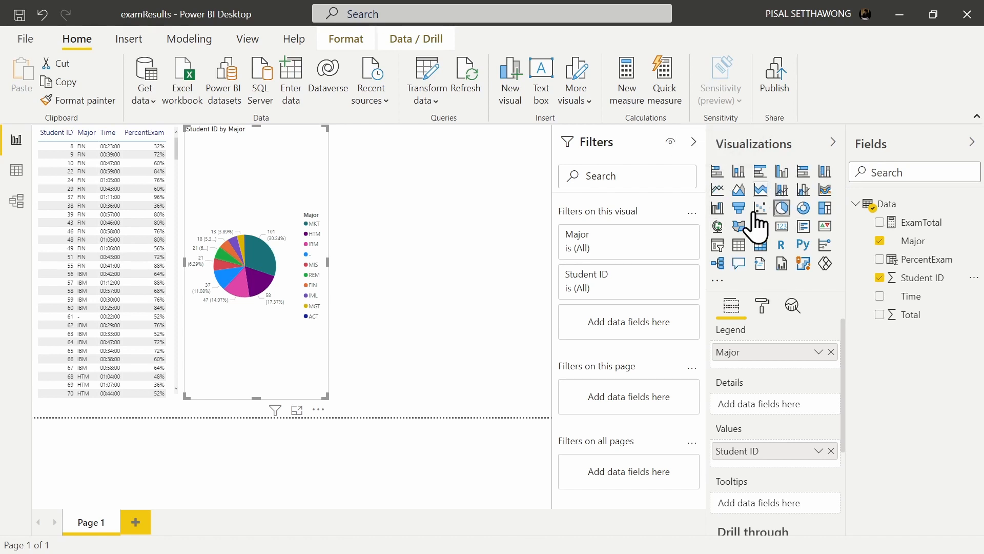
scroll(753, 365, "down", 3)
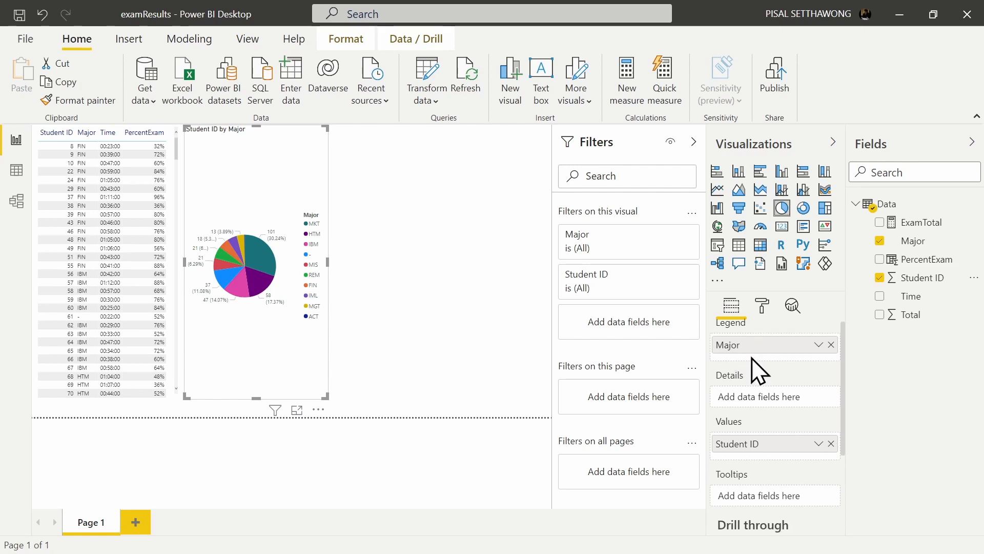